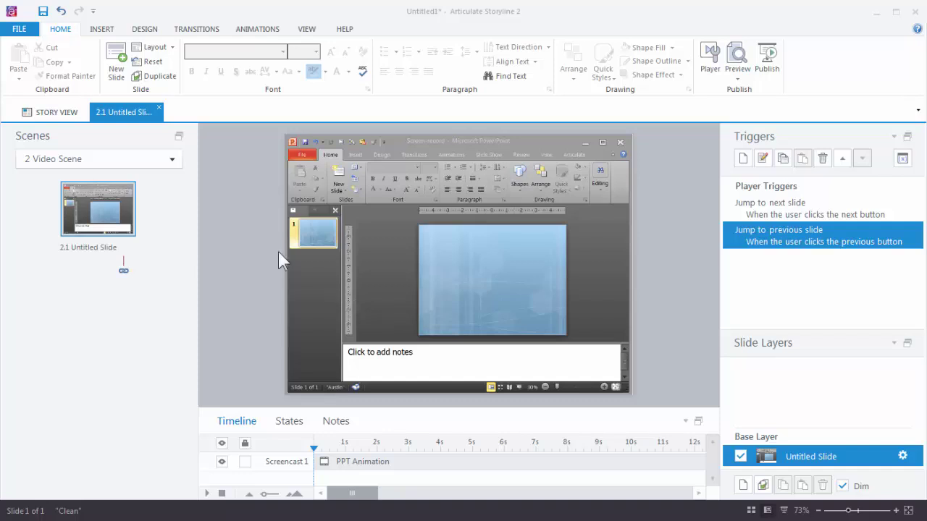
# Step: Pick the PPT Animation recording from the Record Screen menu's Insert Recording list
pyautogui.click(102, 30)
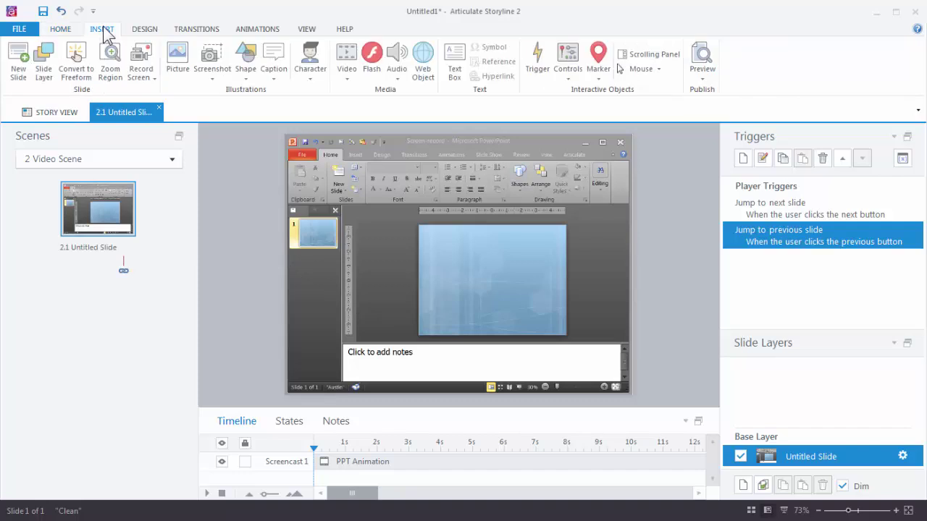
pyautogui.click(154, 80)
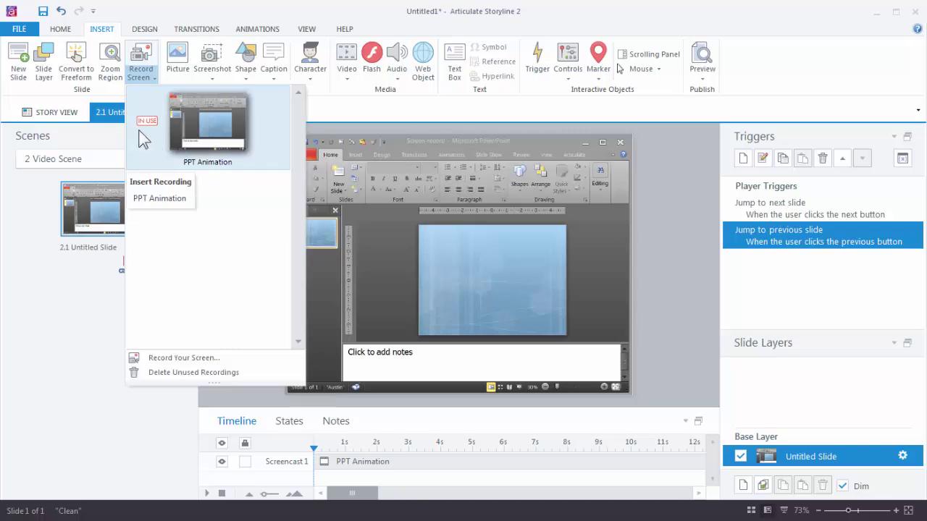
pyautogui.click(206, 128)
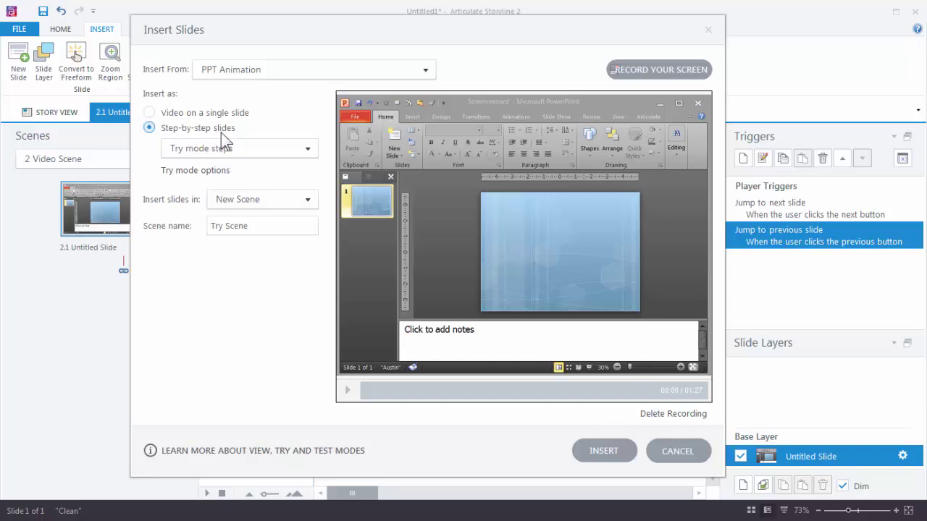
# Step: Choose Try mode for the step-by-step slides and insert them as the new scene 'Try Scene'
pyautogui.click(310, 149)
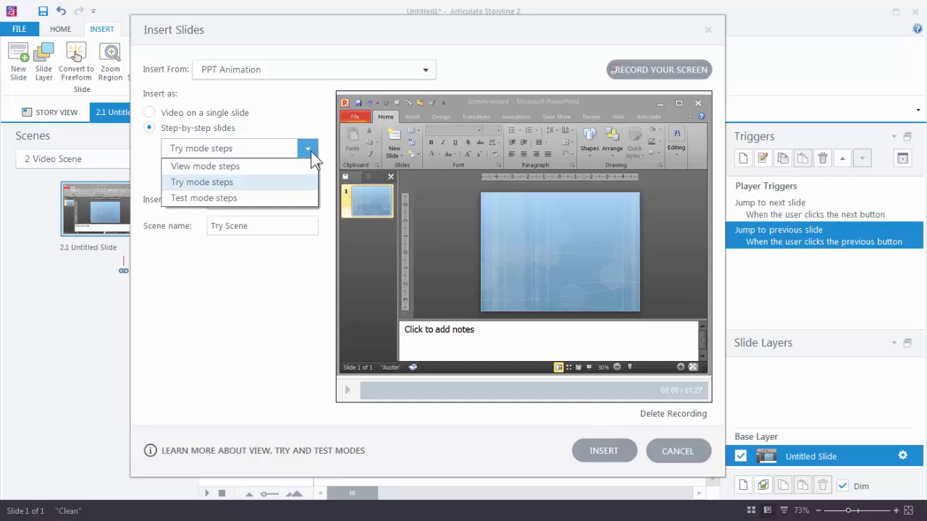
pyautogui.click(197, 184)
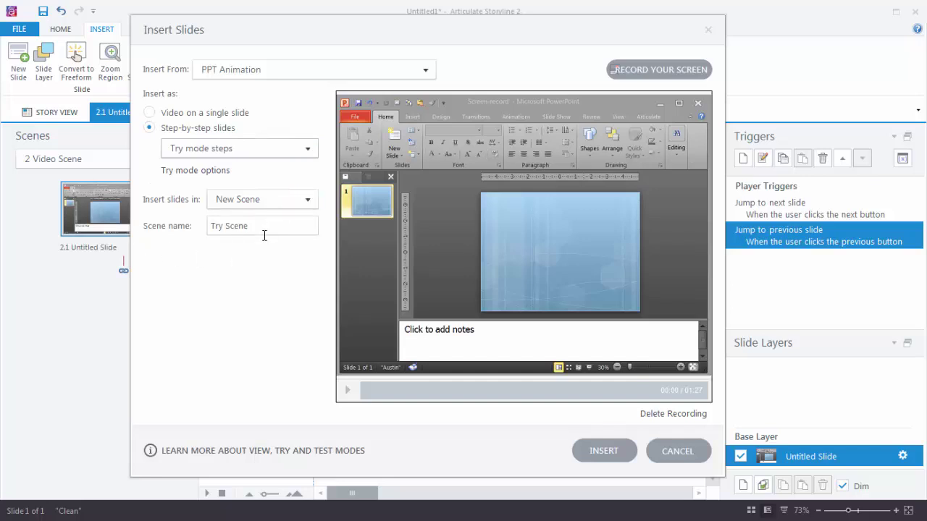
pyautogui.click(603, 450)
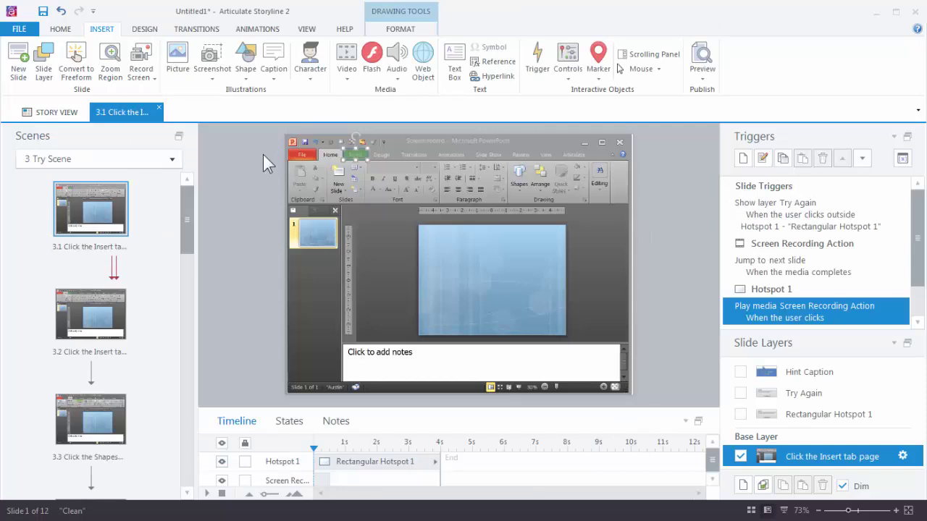
# Step: In Story View, select the Try Scene and start a preview of just that scene
pyautogui.click(51, 115)
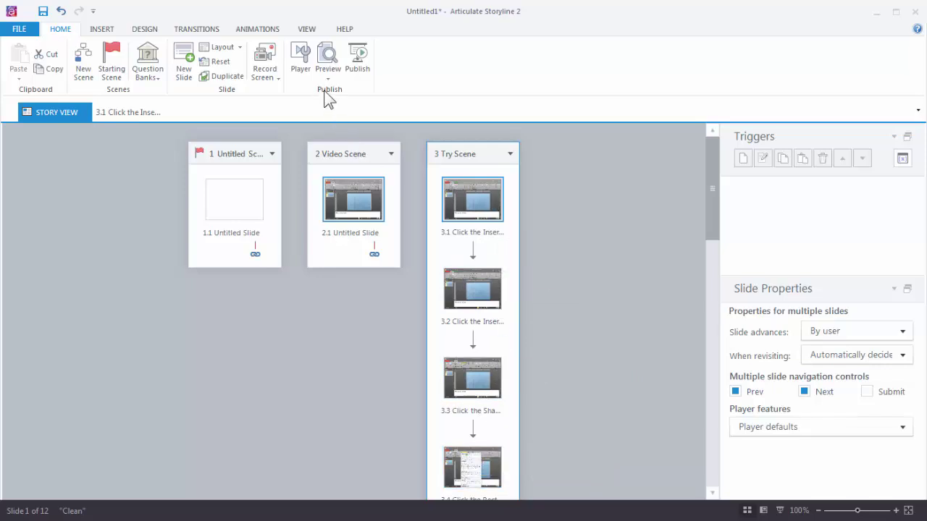
pyautogui.click(467, 155)
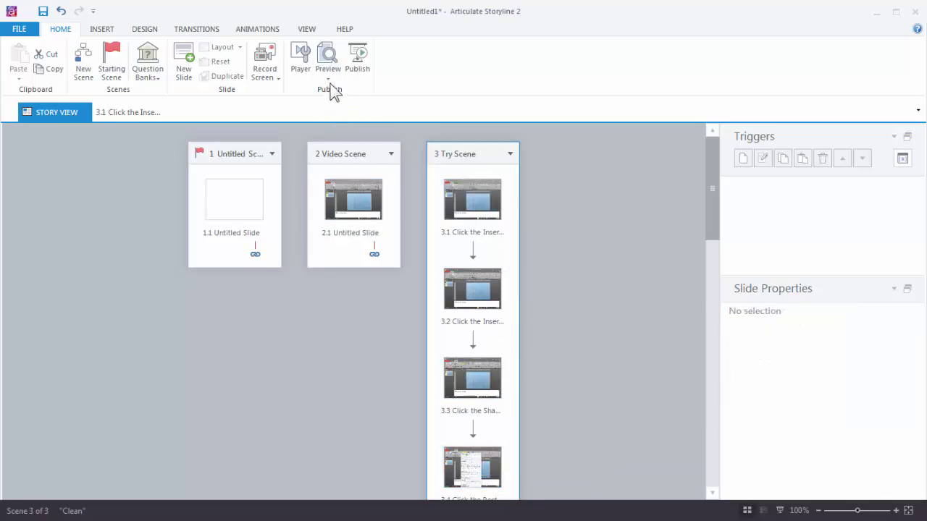
pyautogui.click(330, 78)
# Step: Preview the scene and try the Insert tab, rectangle shape and rectangle-drawing steps
pyautogui.click(359, 109)
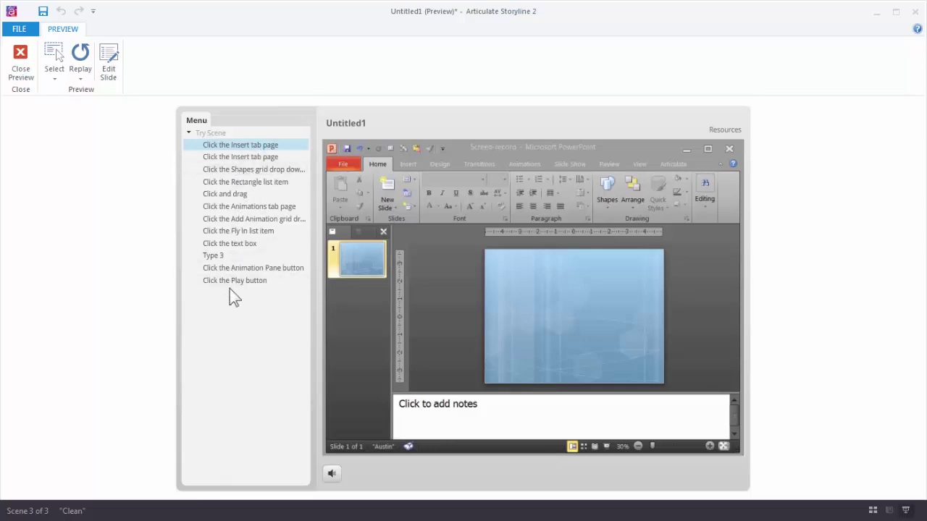
pyautogui.click(231, 165)
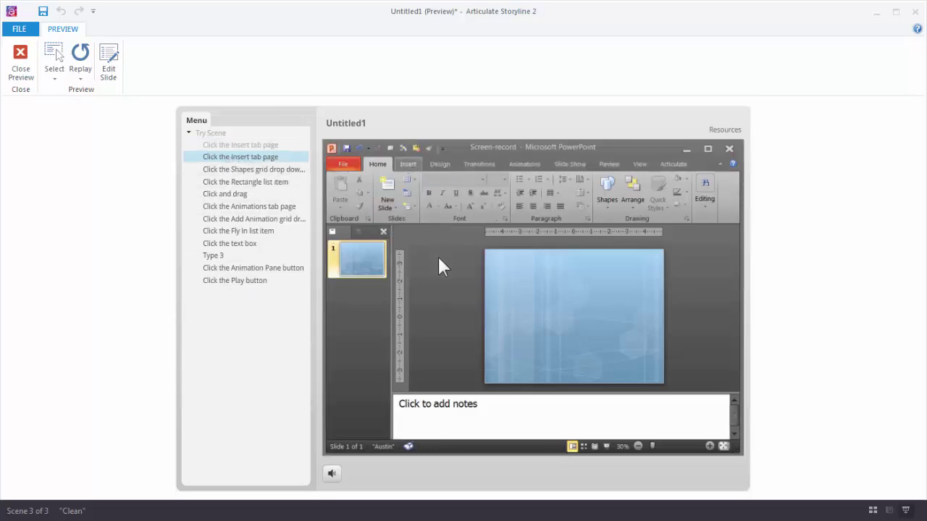
pyautogui.click(413, 166)
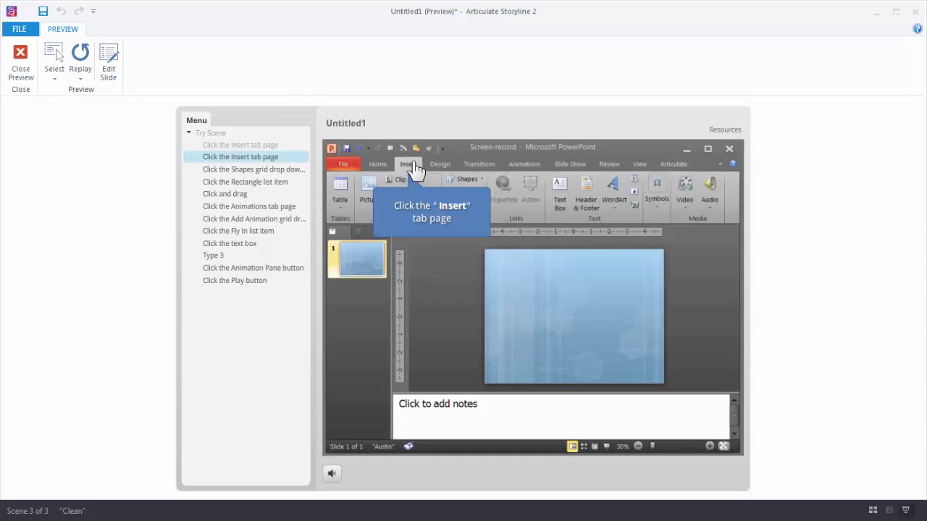
pyautogui.click(479, 181)
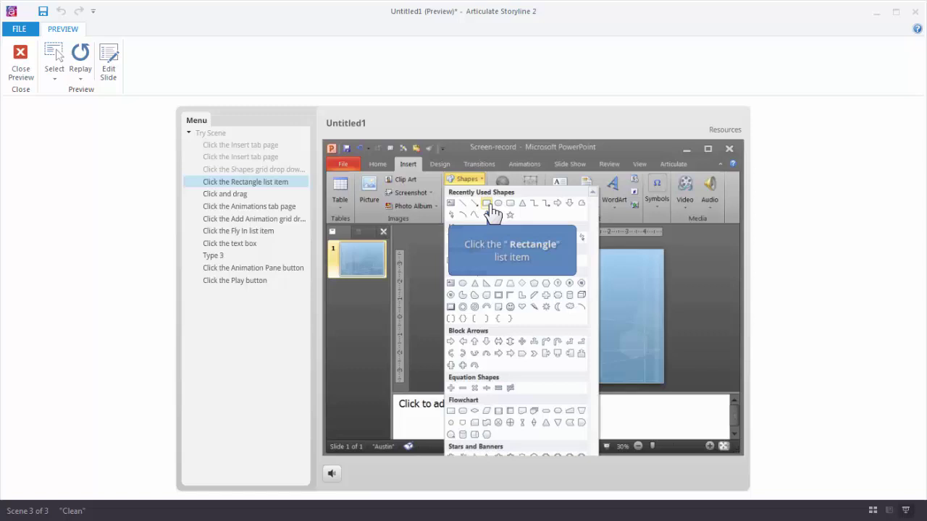
pyautogui.click(486, 204)
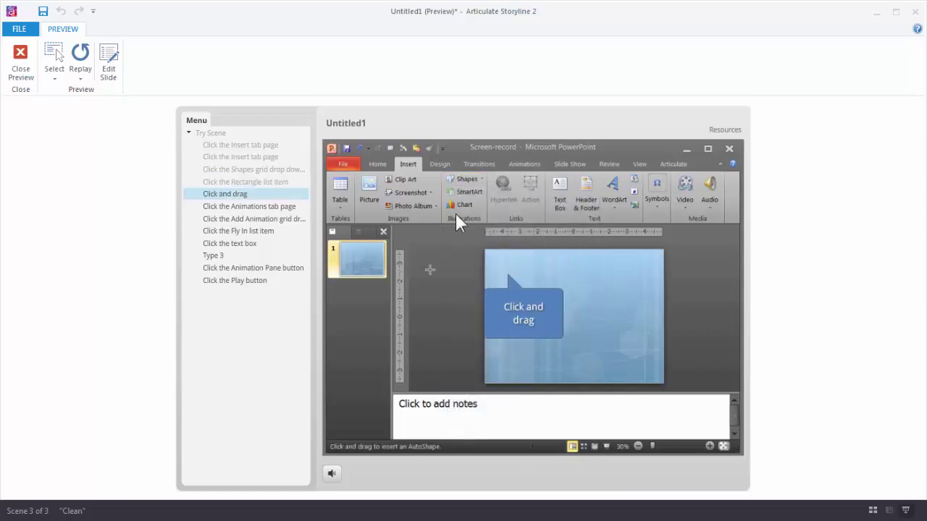
pyautogui.moveTo(506, 272); pyautogui.dragTo(571, 312)
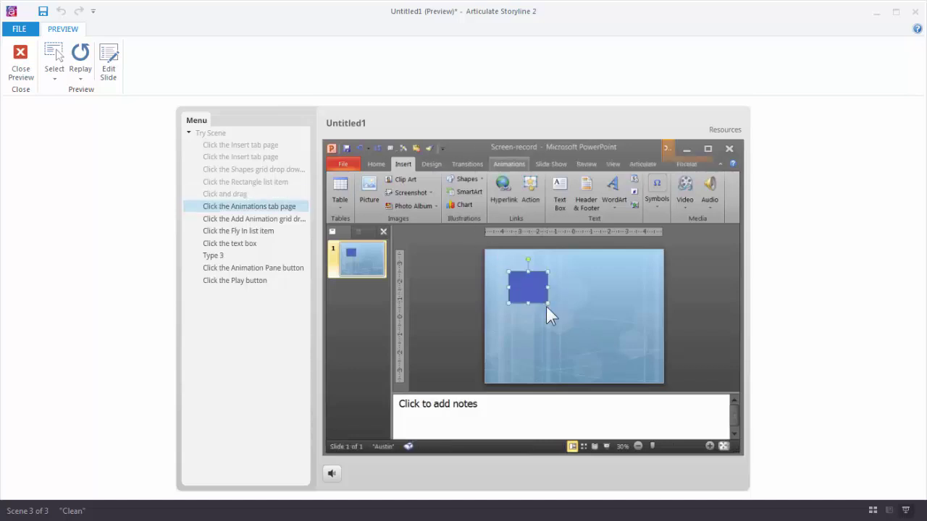
# Step: Try applying the Fly In entrance, enter a 3-second duration, then close the preview
pyautogui.click(512, 177)
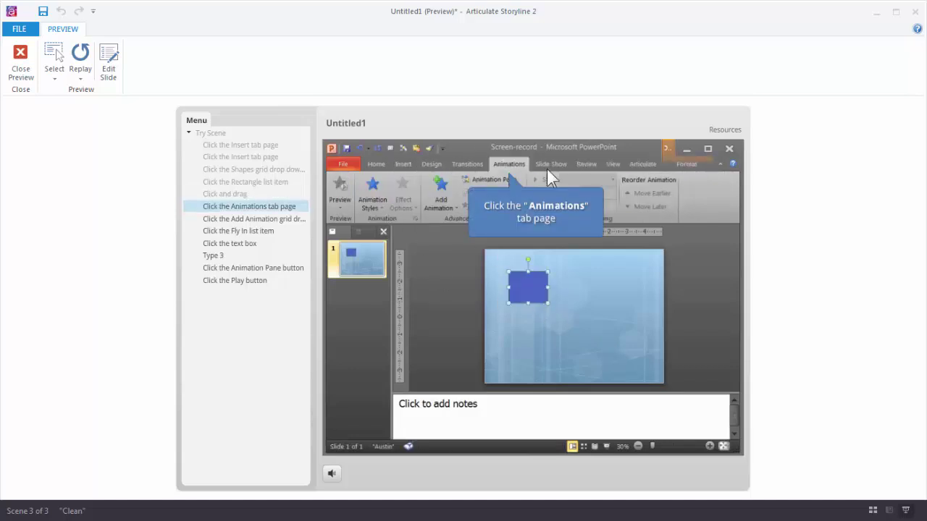
pyautogui.click(440, 190)
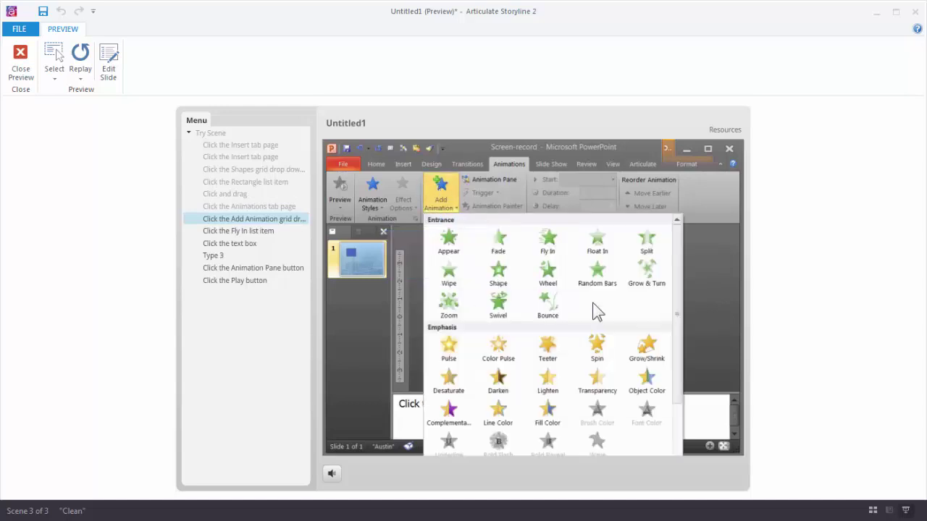
pyautogui.click(549, 241)
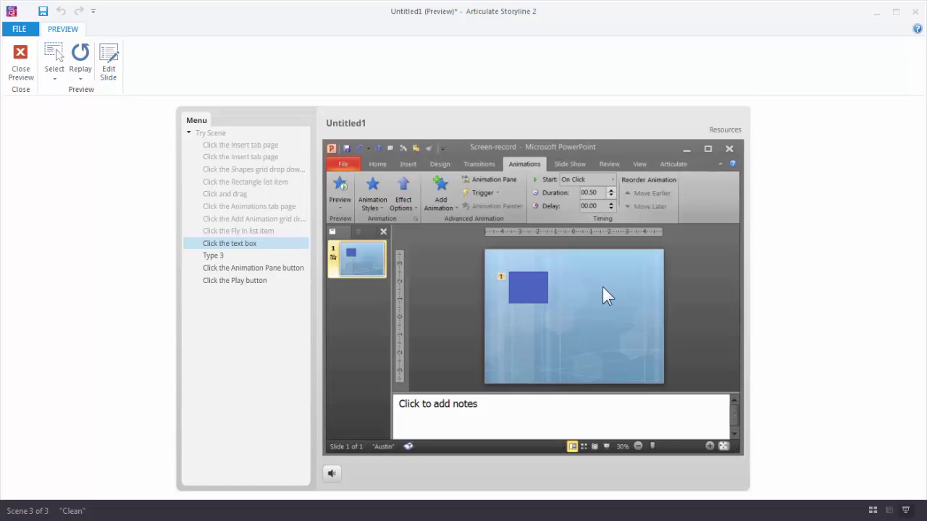
pyautogui.click(222, 257)
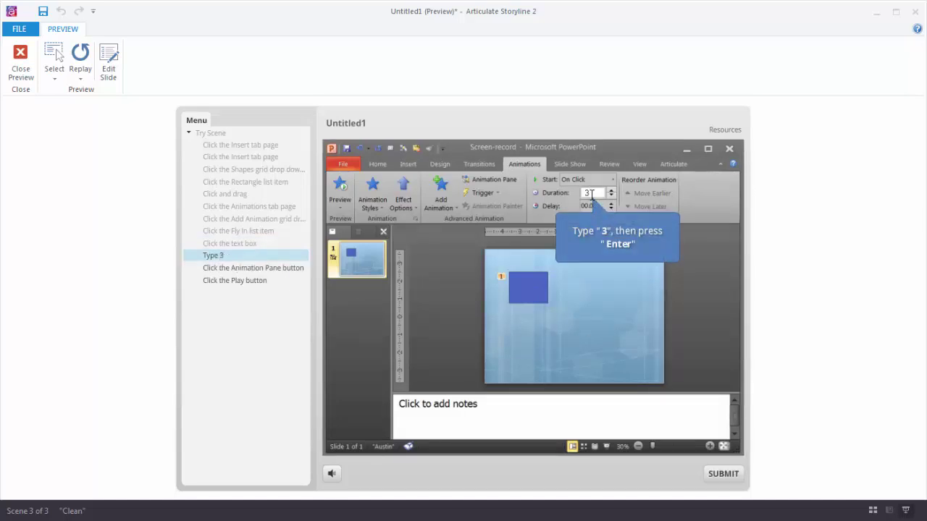
pyautogui.write('3')
pyautogui.press('Return')
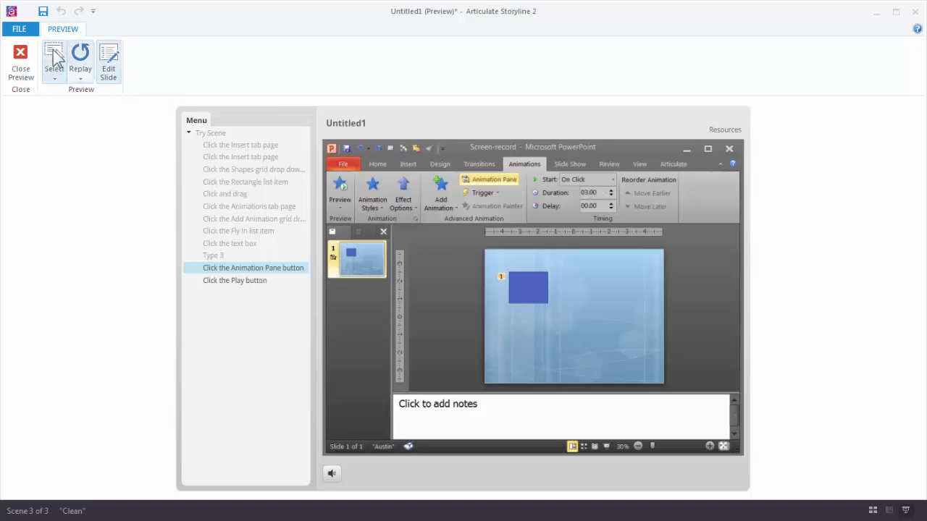
pyautogui.click(21, 61)
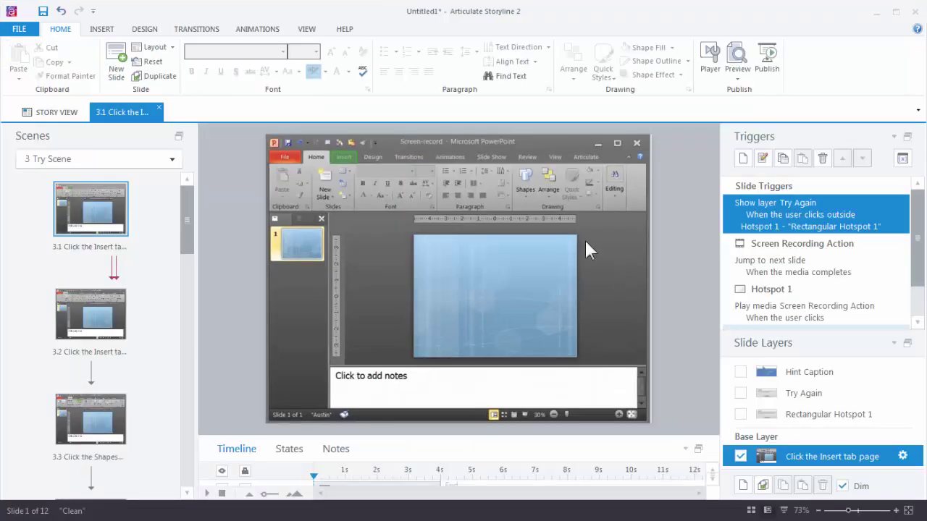
# Step: Select the Insert tab hotspot and view the Hint Caption layer's 'Click the Insert tab page' callout
pyautogui.click(346, 159)
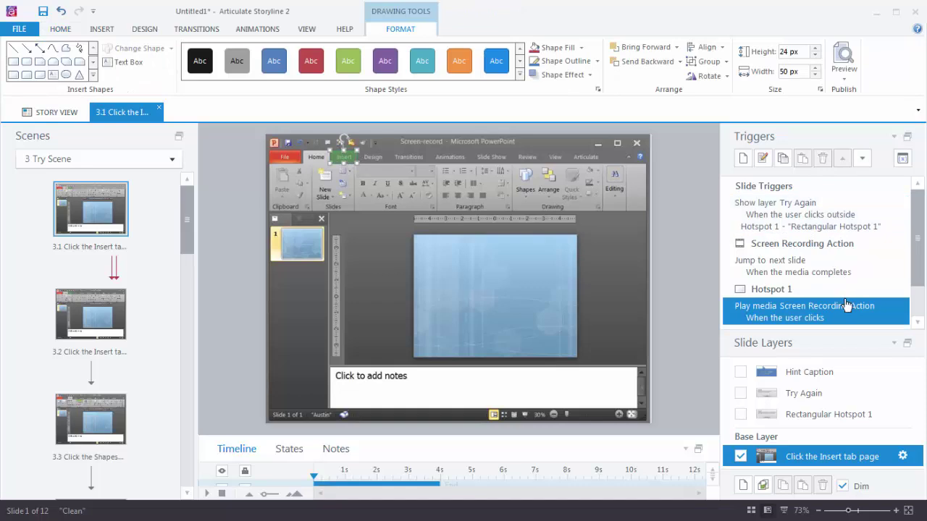
pyautogui.click(807, 372)
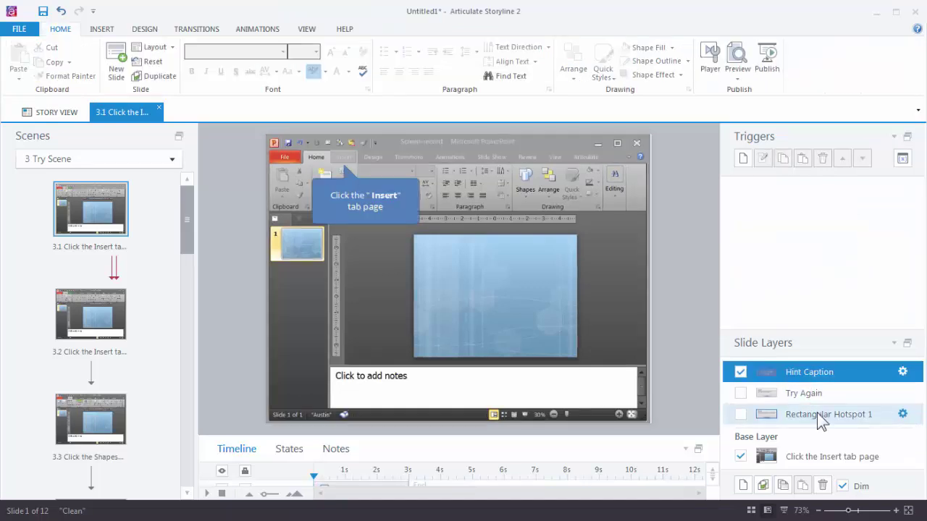
pyautogui.click(406, 178)
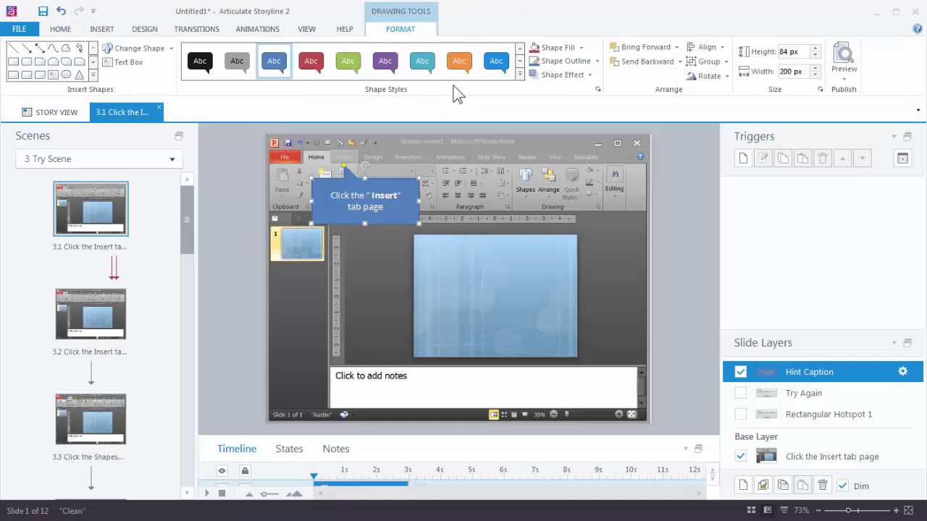
pyautogui.click(145, 31)
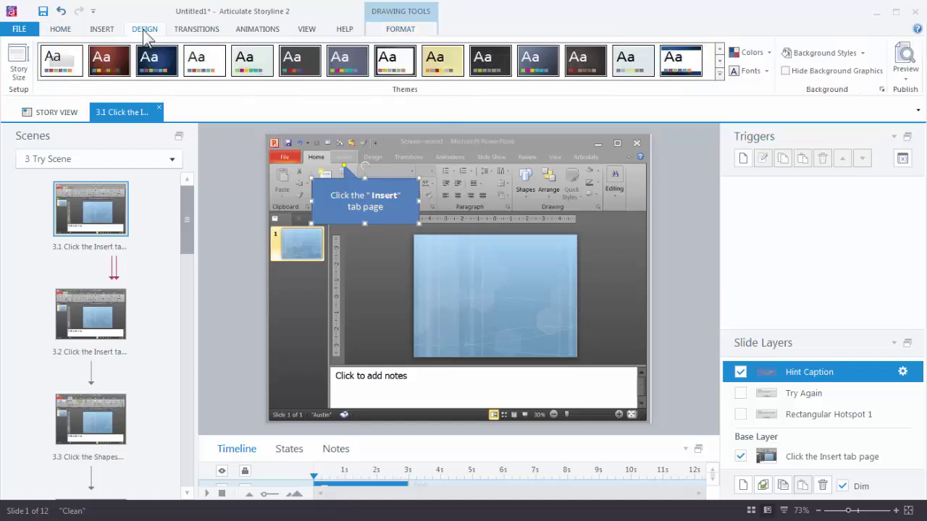
# Step: Glance at the theme colour sets, then return to the base layer and select the Insert tab hotspot
pyautogui.click(770, 57)
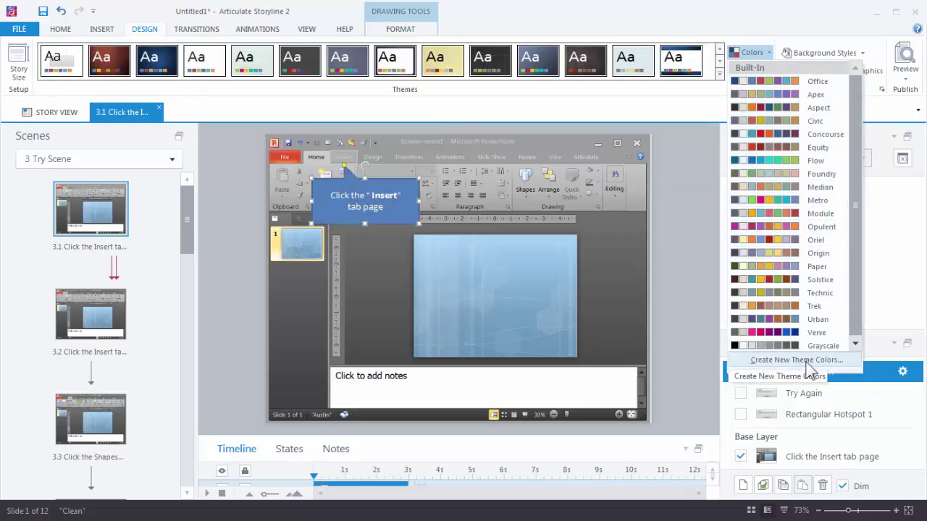
pyautogui.click(682, 338)
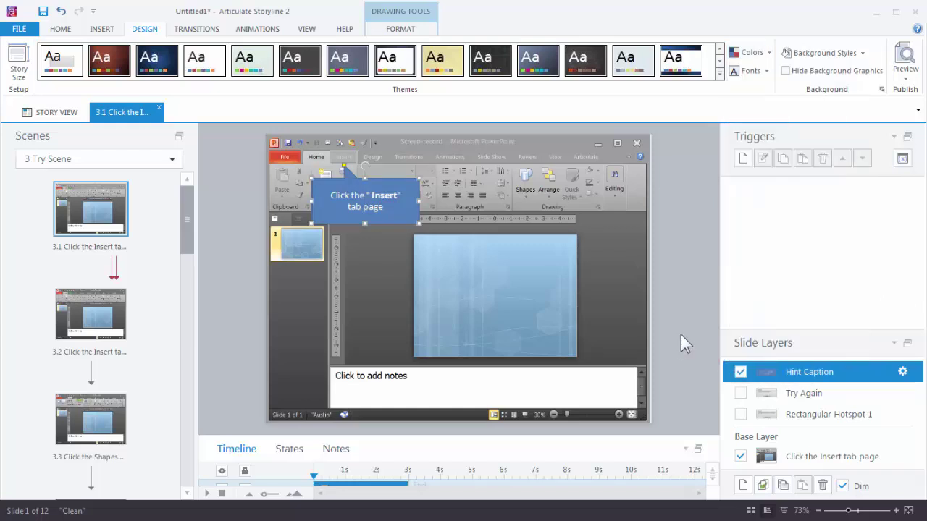
pyautogui.click(838, 459)
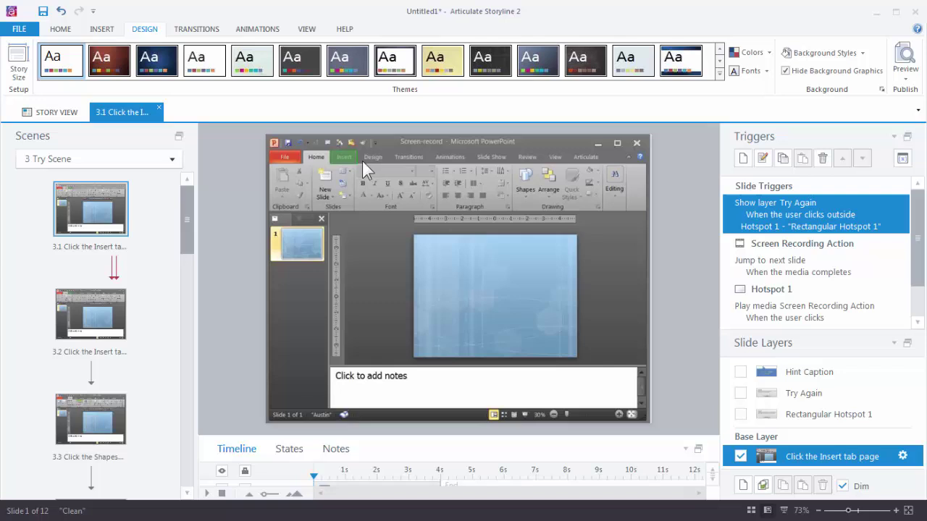
pyautogui.click(347, 160)
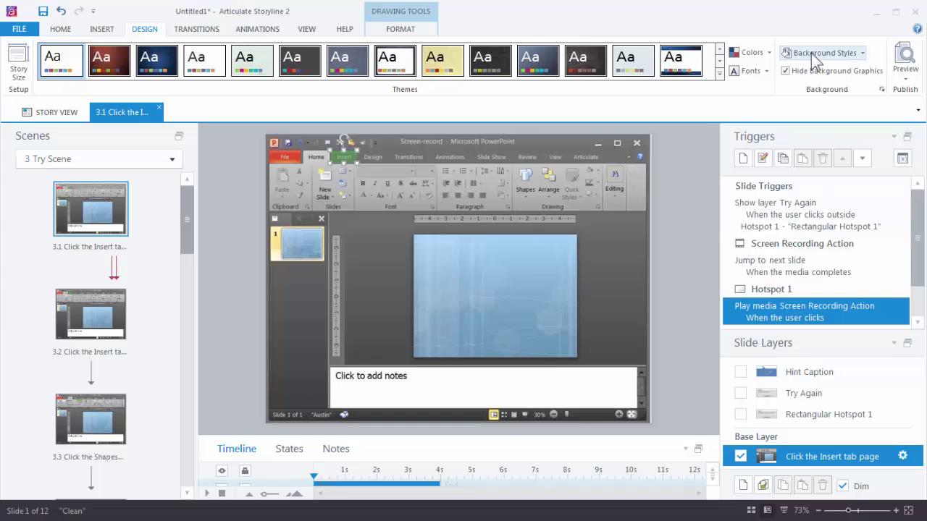
# Step: Preview this scene, trying the Insert tab step and jumping between the first two steps
pyautogui.click(905, 73)
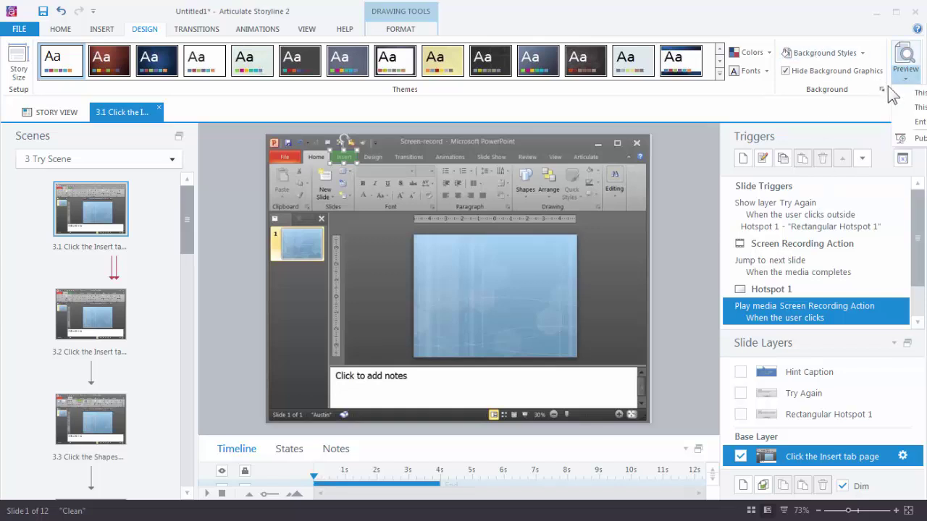
pyautogui.click(920, 107)
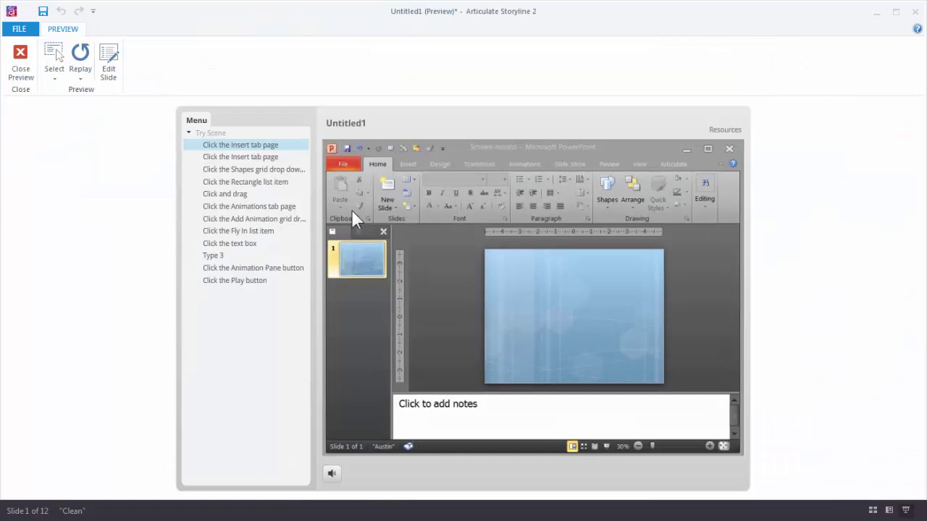
pyautogui.click(413, 174)
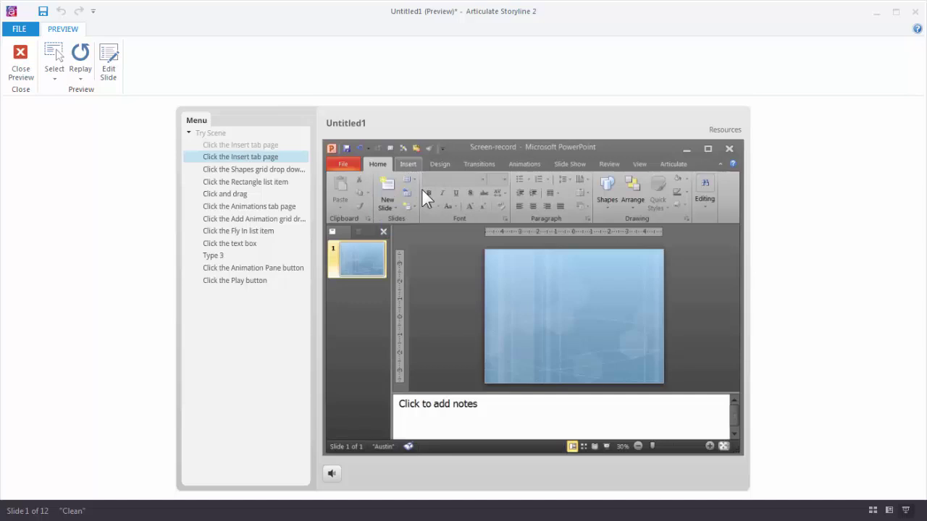
pyautogui.click(272, 145)
pyautogui.click(417, 179)
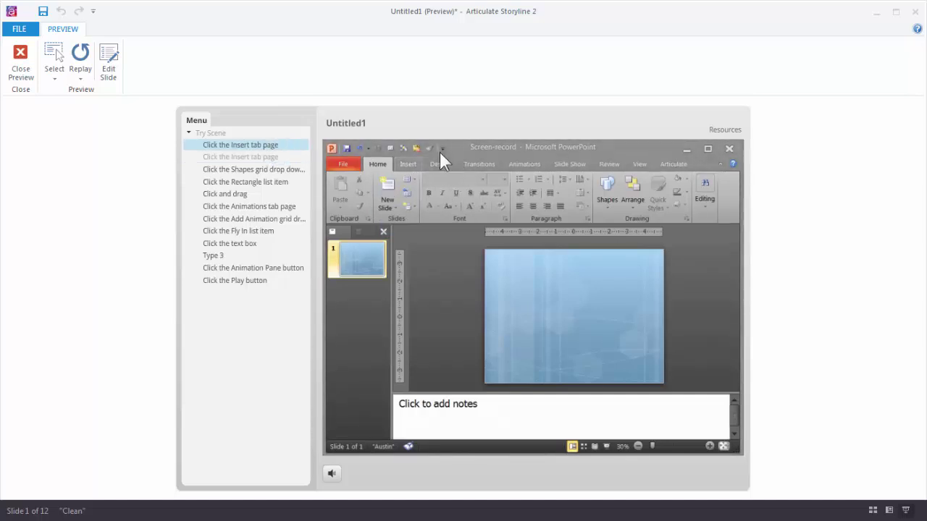
pyautogui.click(278, 158)
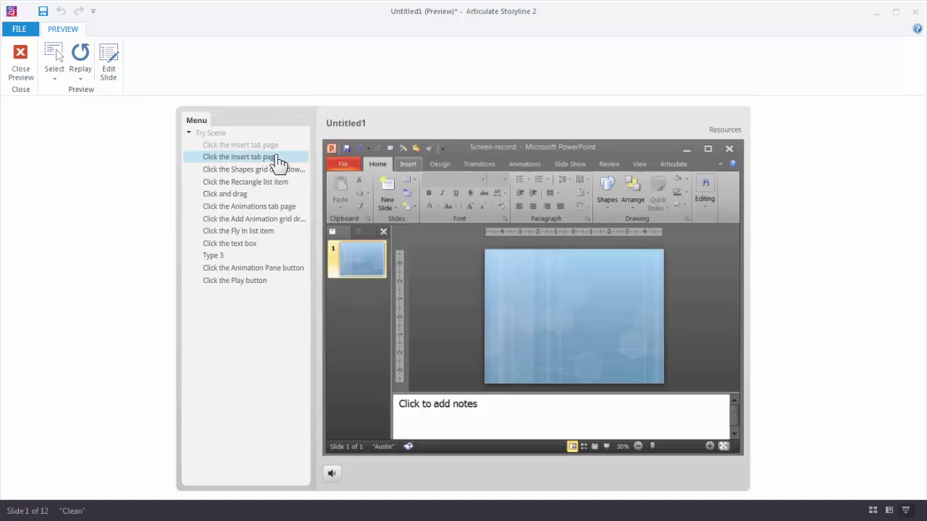
# Step: Close the preview, nudge the hotspot onto the recorded Insert tab, and open slide 3.2
pyautogui.click(20, 60)
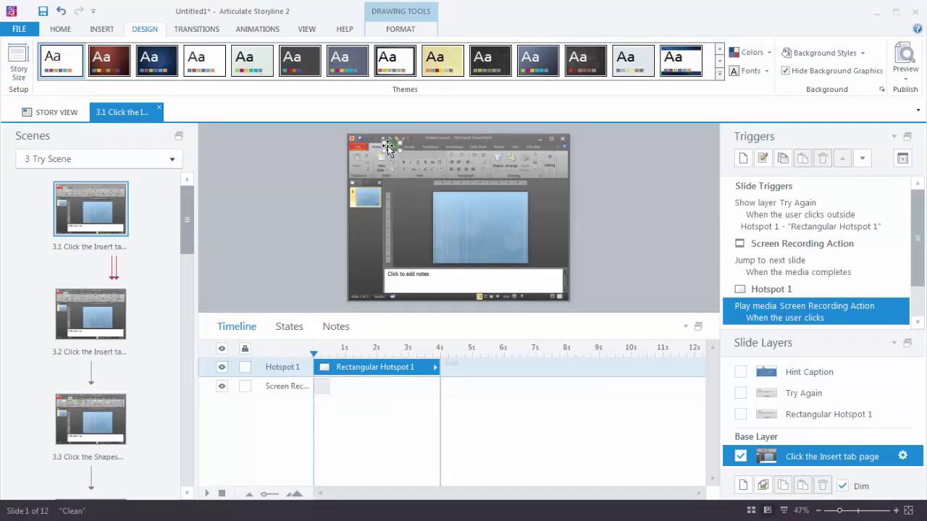
pyautogui.moveTo(387, 148); pyautogui.dragTo(397, 149)
pyautogui.click(93, 318)
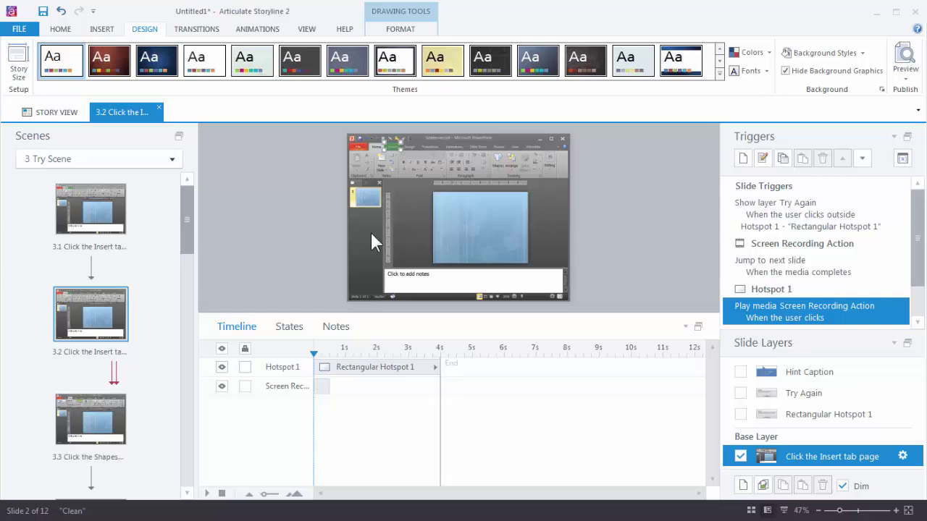